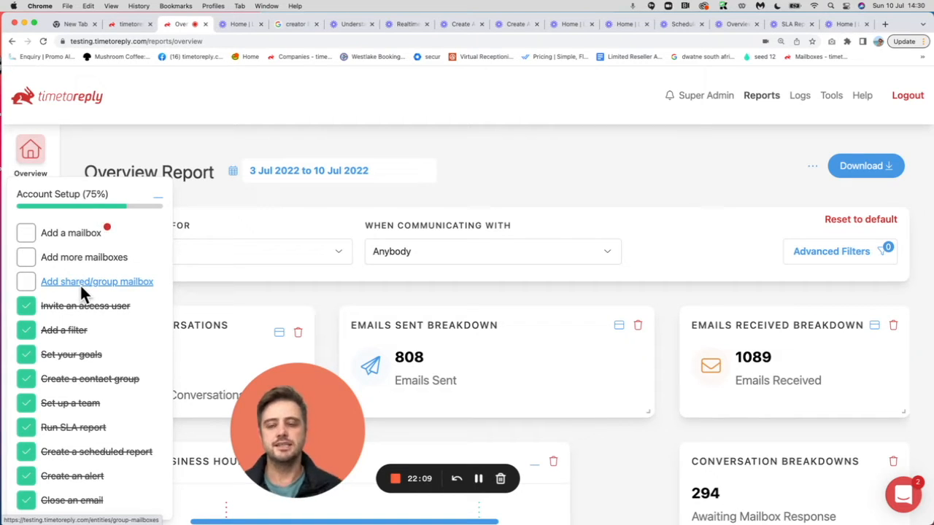
- Collapse the Account Setup checklist and bring up the Tools list with Mailboxes, Teams and Contacts
click(157, 195)
drag(256, 421, 57, 409)
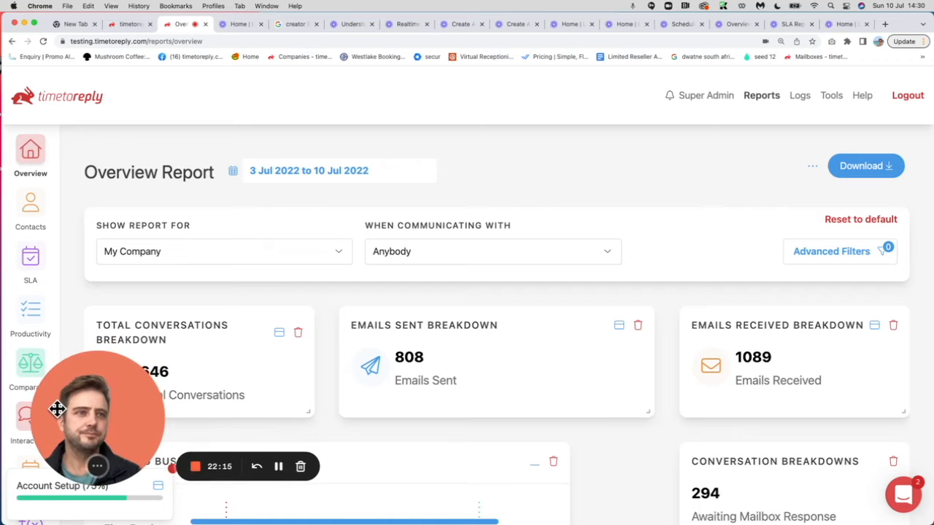
mouse_move(834, 99)
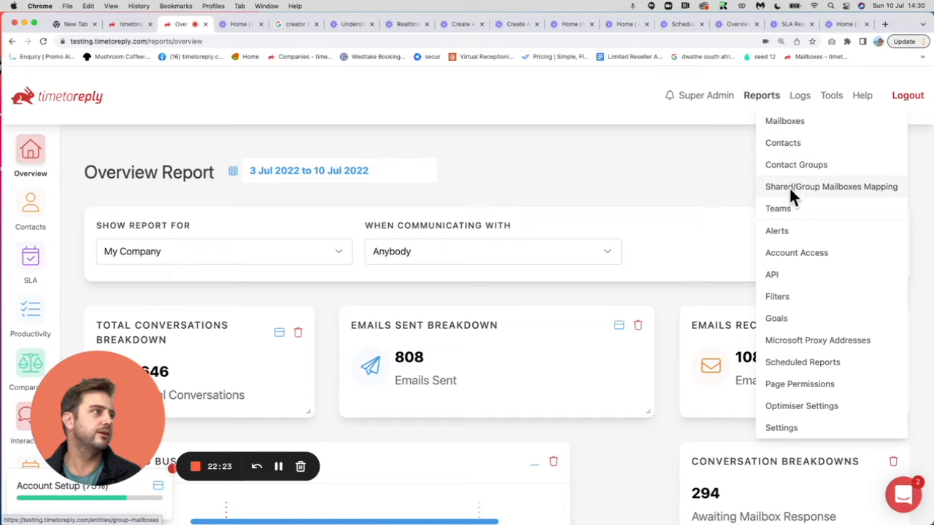
- Go to Tools > Mailboxes and start adding a new shared/group mailbox
click(785, 123)
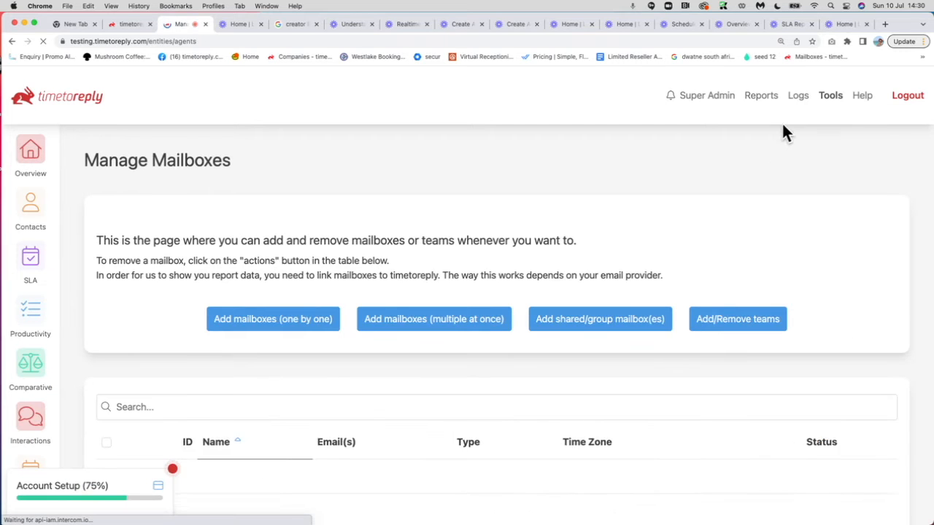
scroll(750, 212, down, 1)
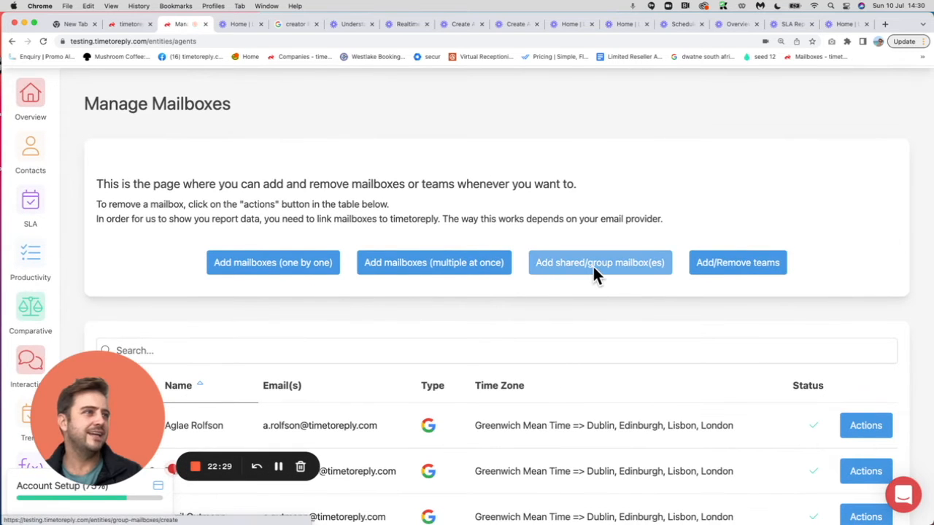
click(595, 267)
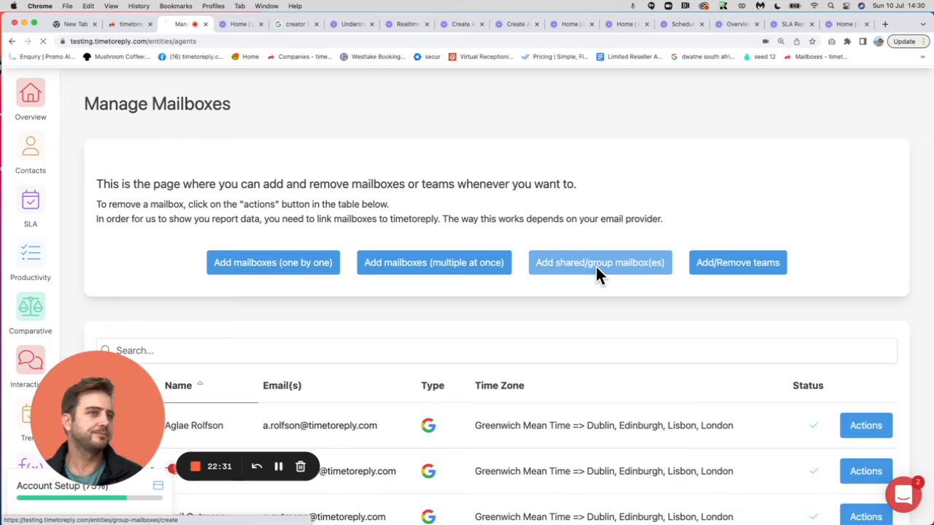
scroll(586, 352, down, 5)
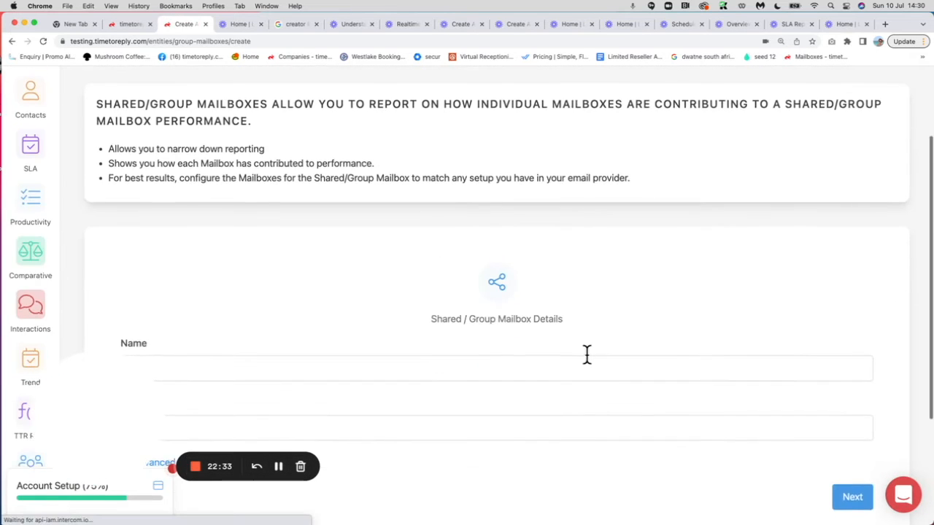
- Name the new mailbox 'Hello' and enter its shared email address
click(277, 230)
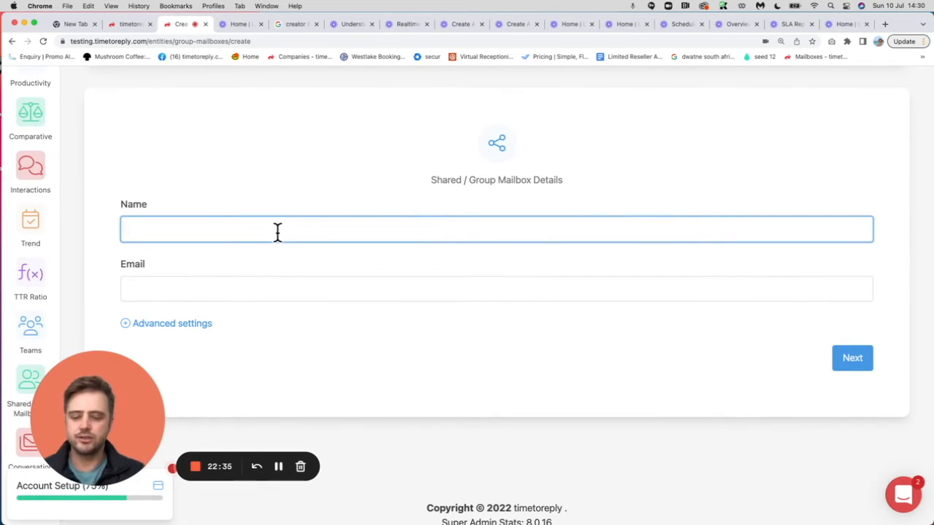
text(Hello)
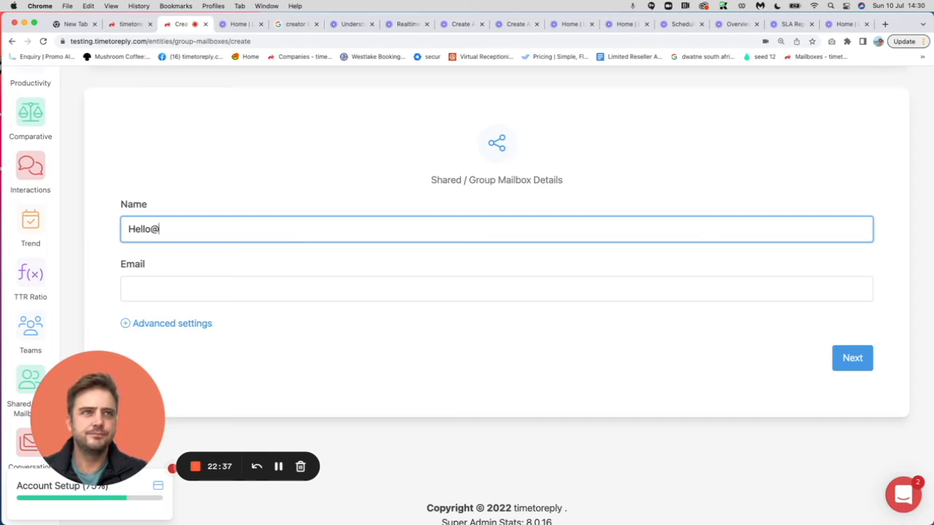
click(196, 285)
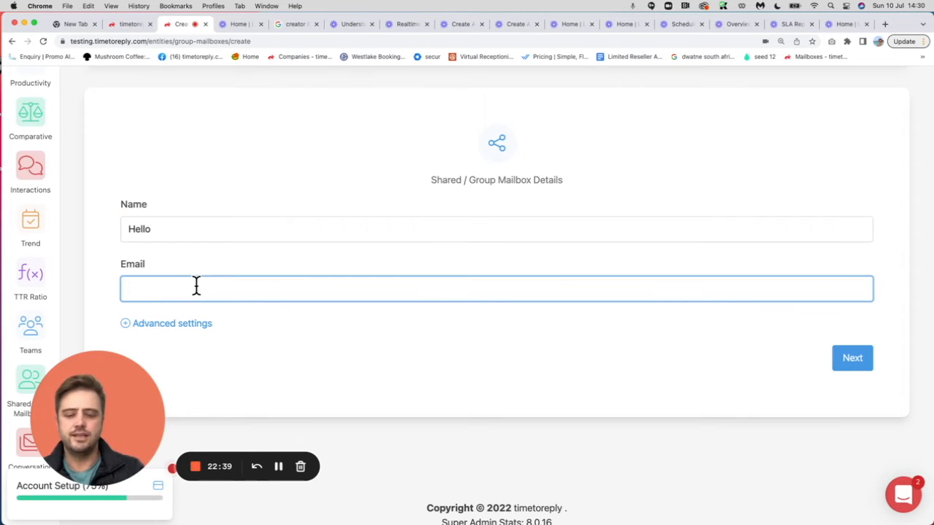
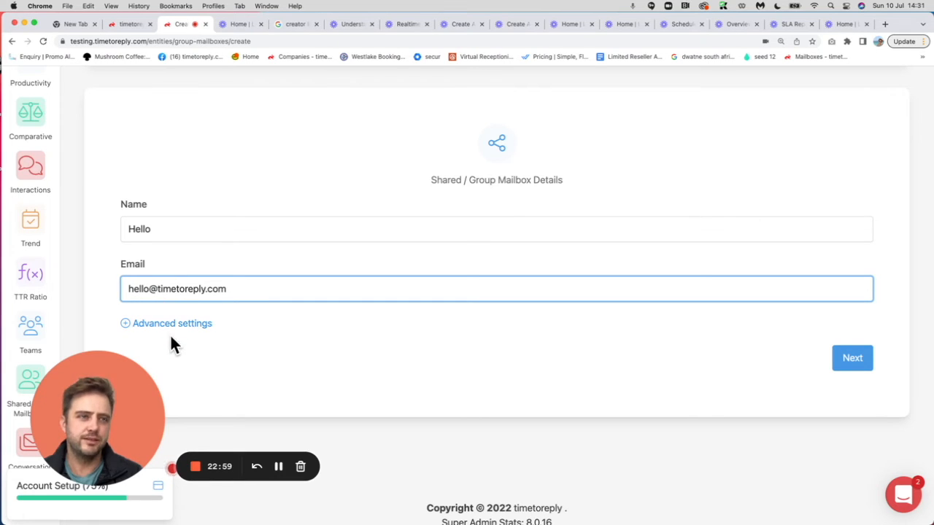
- Save the Hello mailbox and continue to the Add existing / Invite new members page
click(858, 358)
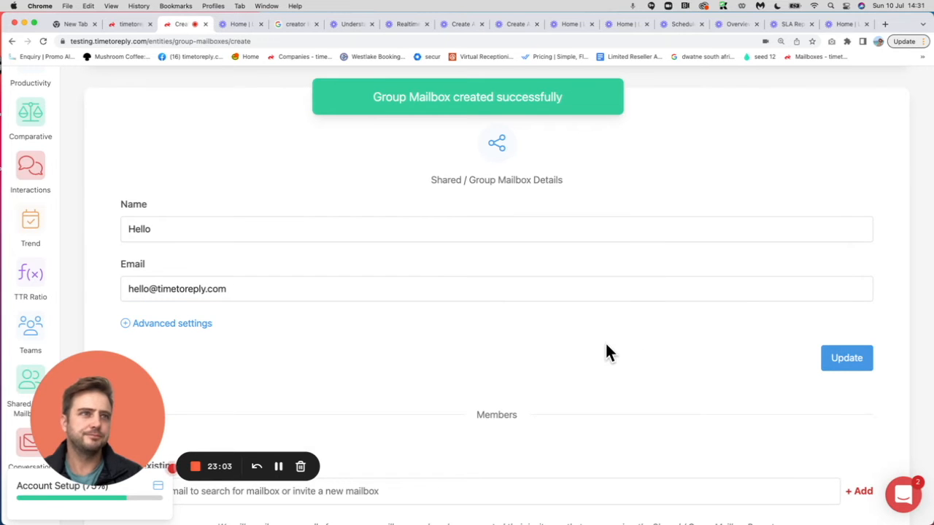
scroll(605, 351, down, 1)
scroll(606, 353, down, 5)
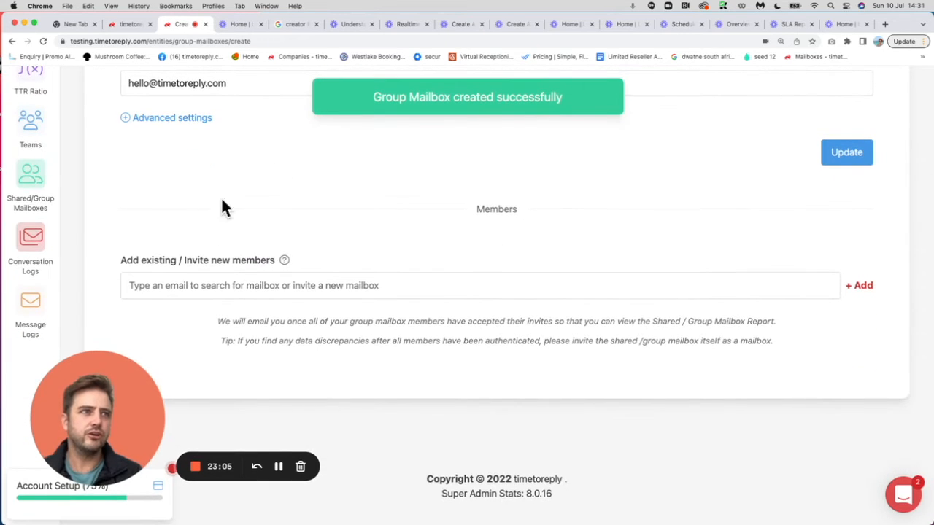
scroll(403, 285, up, 4)
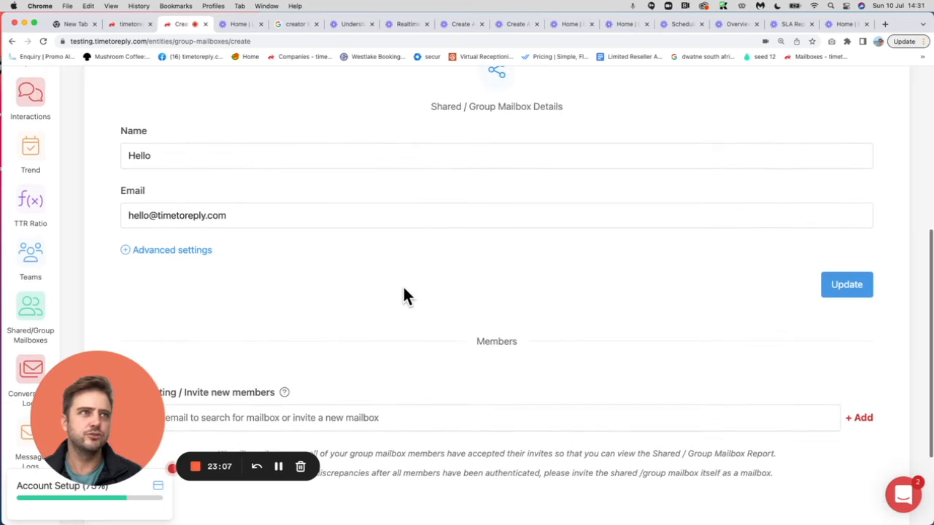
scroll(277, 291, down, 4)
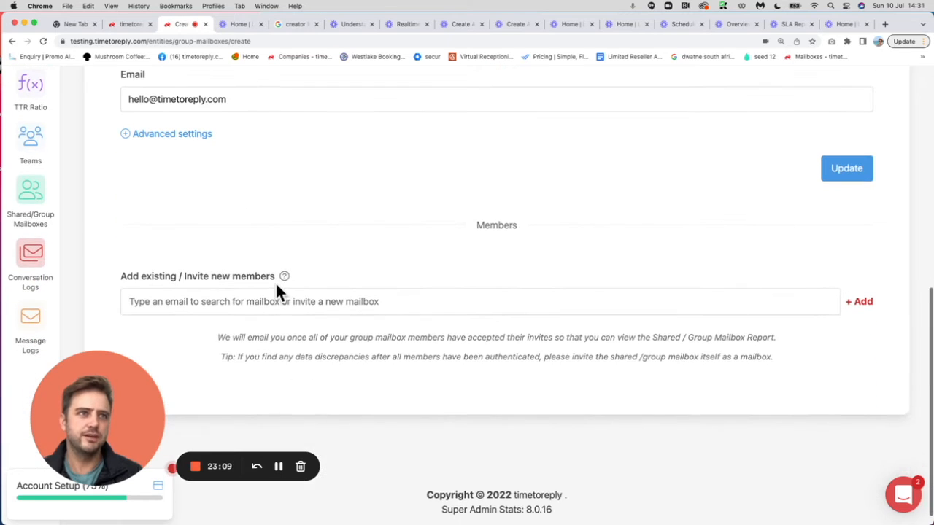
- Search for and add two colleagues' mailboxes as members, then finish the setup
click(229, 300)
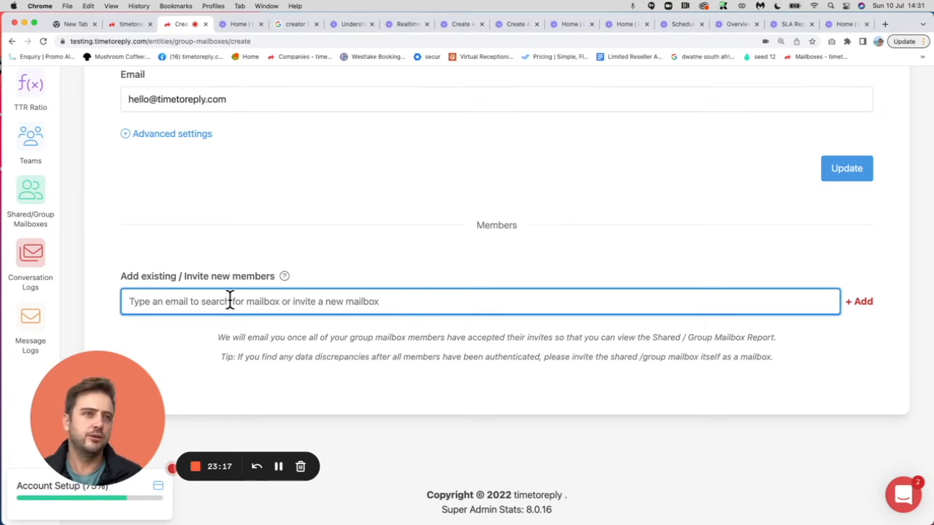
text(doc)
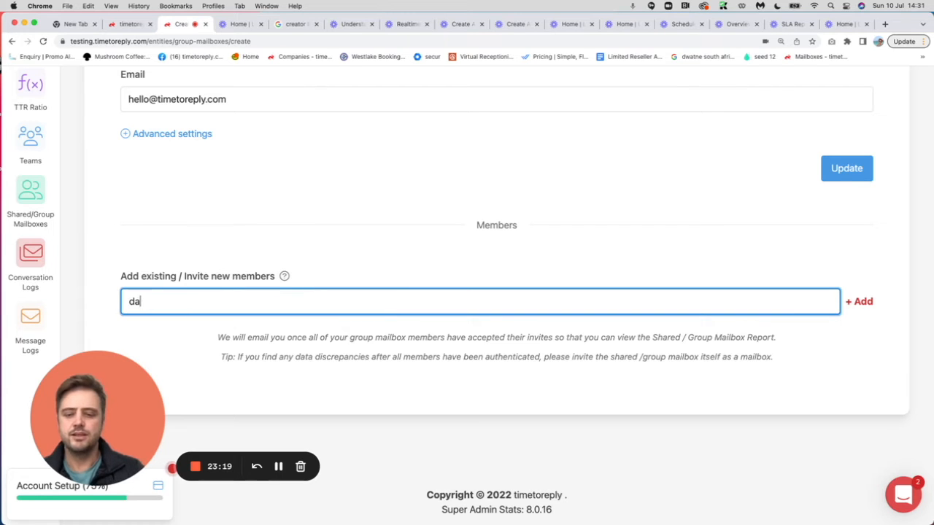
click(221, 325)
triple_click(279, 306)
text(pill)
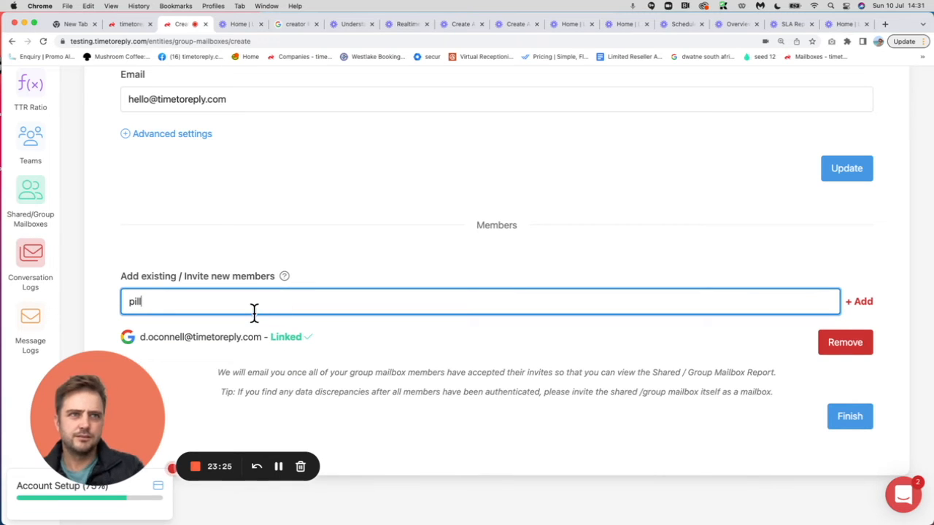
key(BackSpace)
key(BackSpace)
text(pol)
click(235, 326)
scroll(321, 354, down, 3)
scroll(321, 354, up, 3)
scroll(321, 354, down, 2)
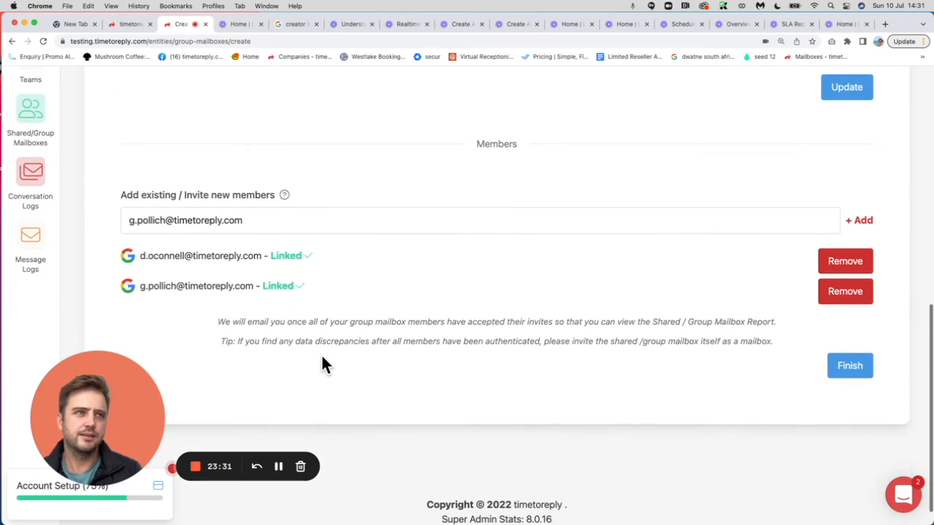
click(848, 367)
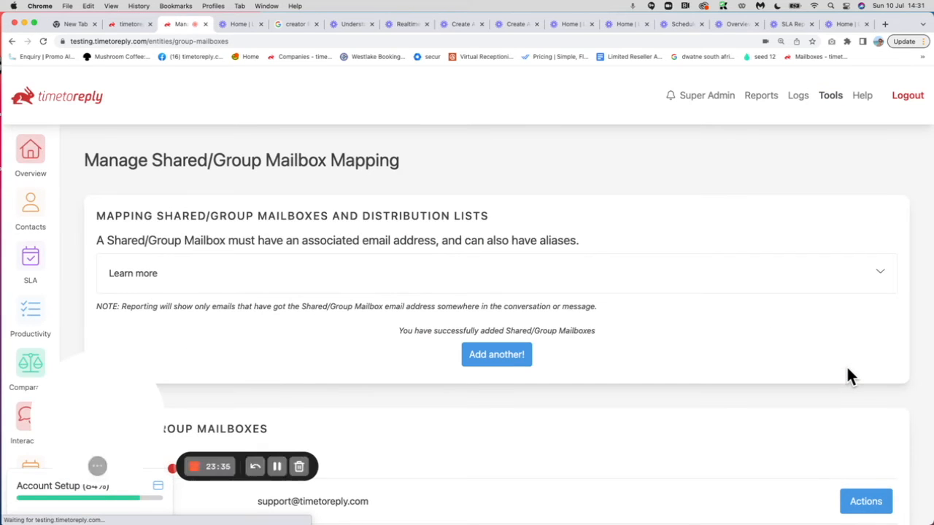
- Open the Overview report and search 'hello' in the Show report for filter
mouse_move(760, 94)
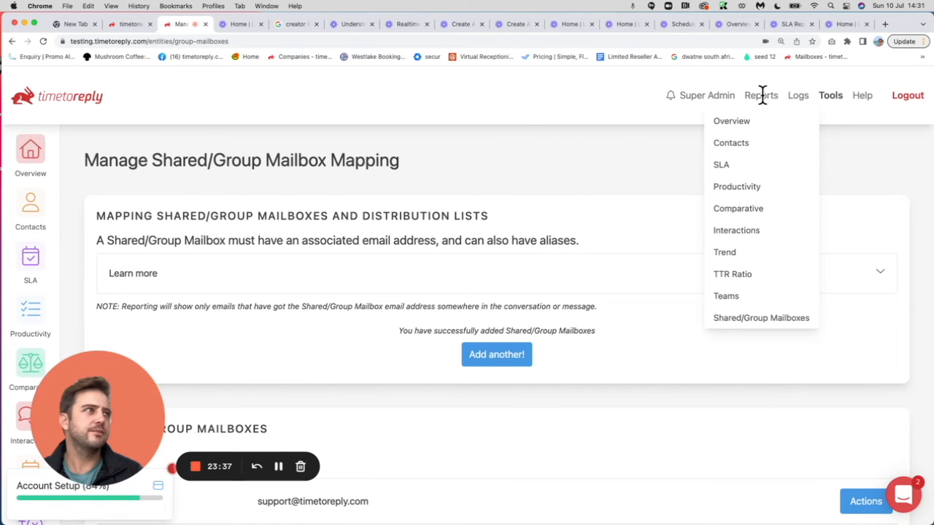
click(729, 124)
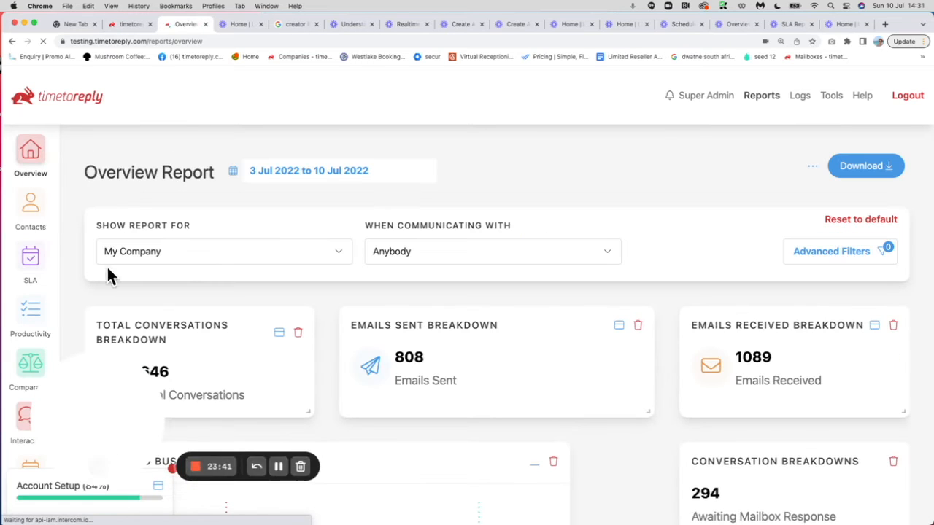
click(136, 252)
text(h)
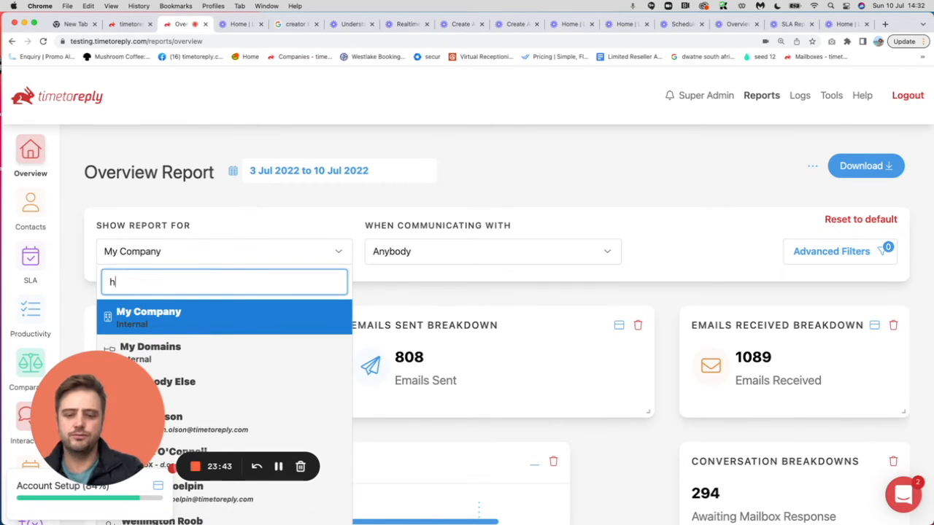
text(ello)
scroll(194, 340, down, 1)
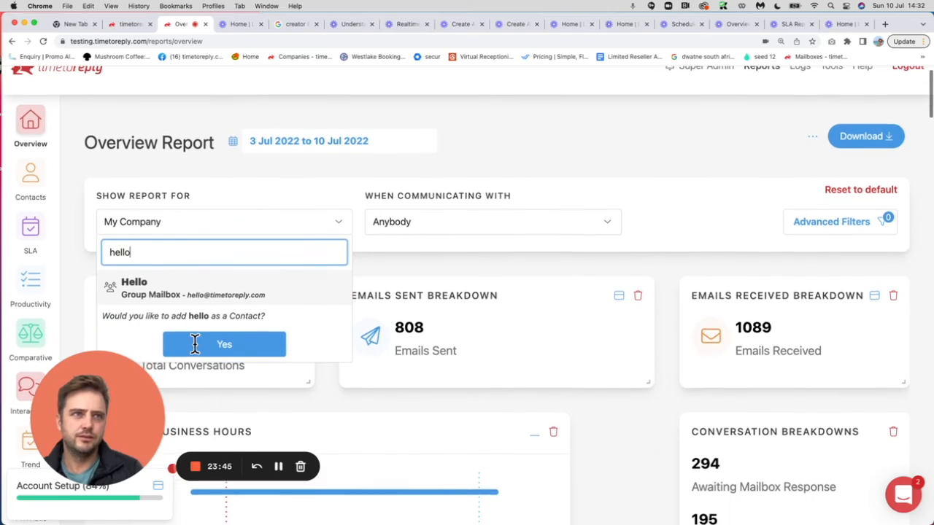
- Report on Hello with anybody as correspondent, over 1 Jun–10 Jul 2022
click(156, 287)
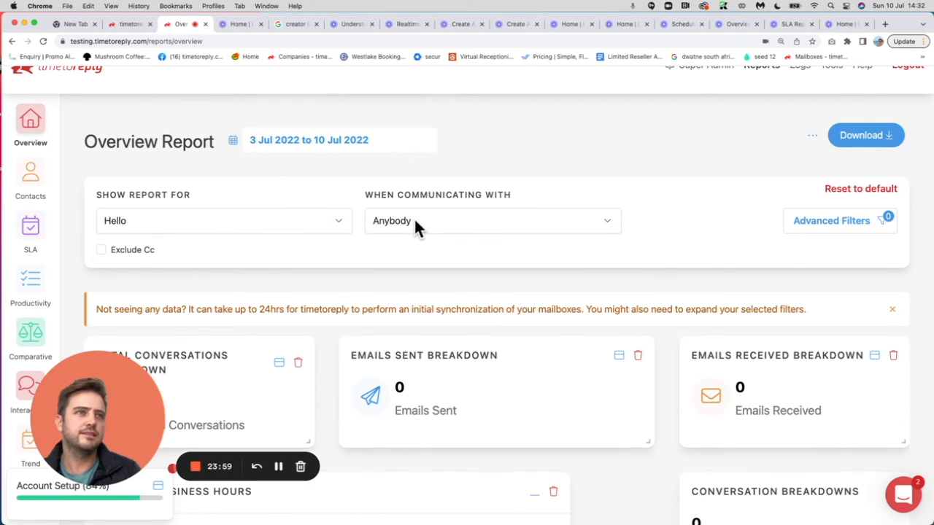
click(415, 222)
click(410, 288)
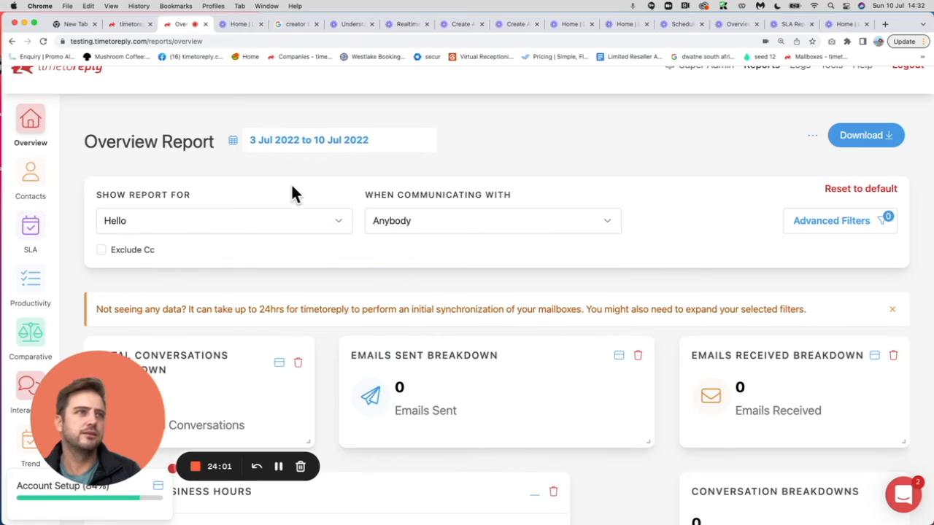
click(292, 145)
click(403, 172)
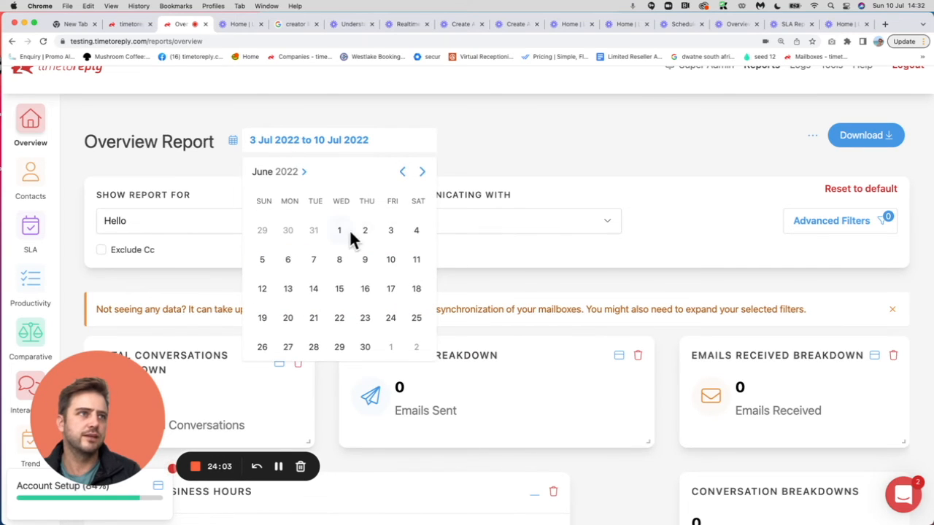
click(340, 229)
click(422, 172)
click(263, 288)
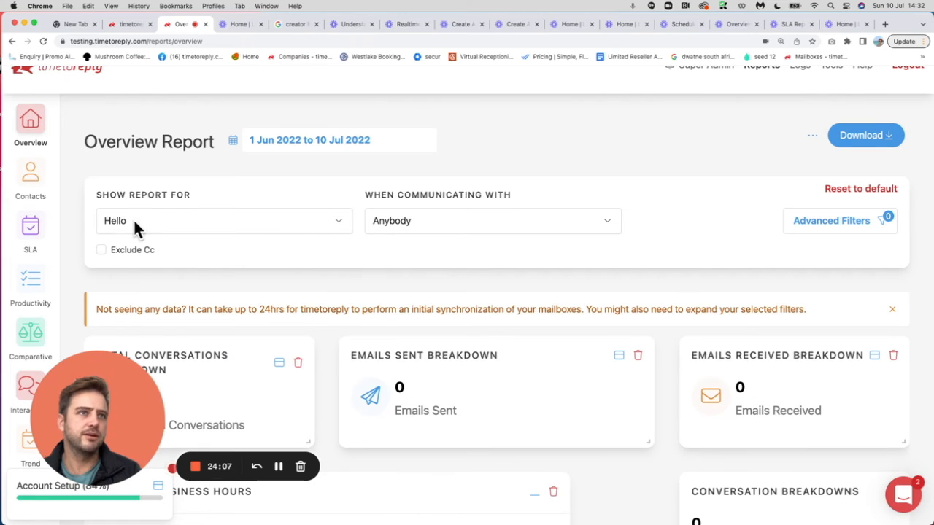
- Look over the Overview results, then switch to the Shared/Group Mailboxes report
scroll(292, 308, down, 3)
scroll(250, 274, up, 1)
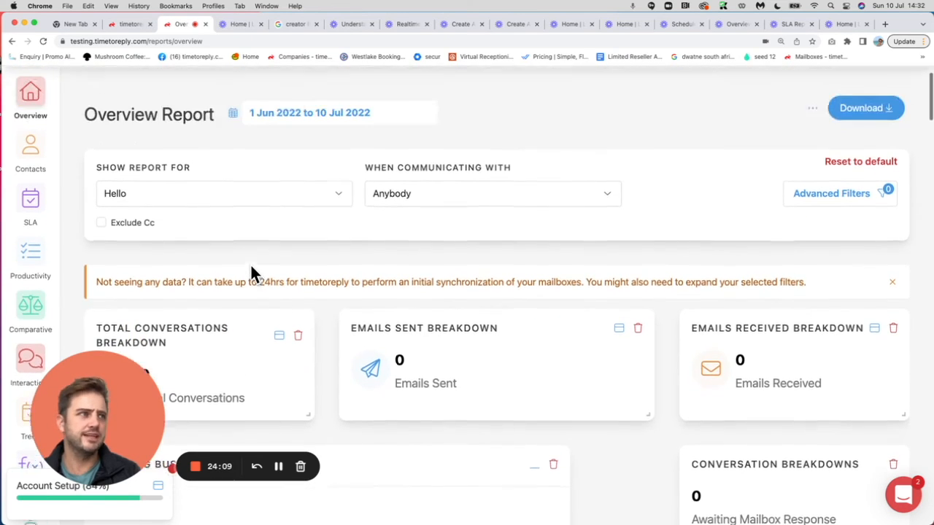
scroll(250, 273, up, 2)
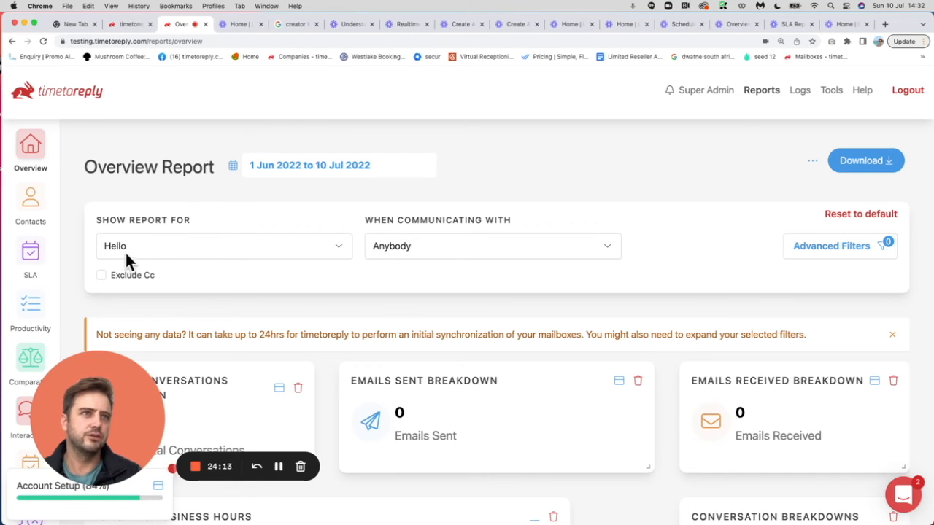
scroll(420, 283, down, 1)
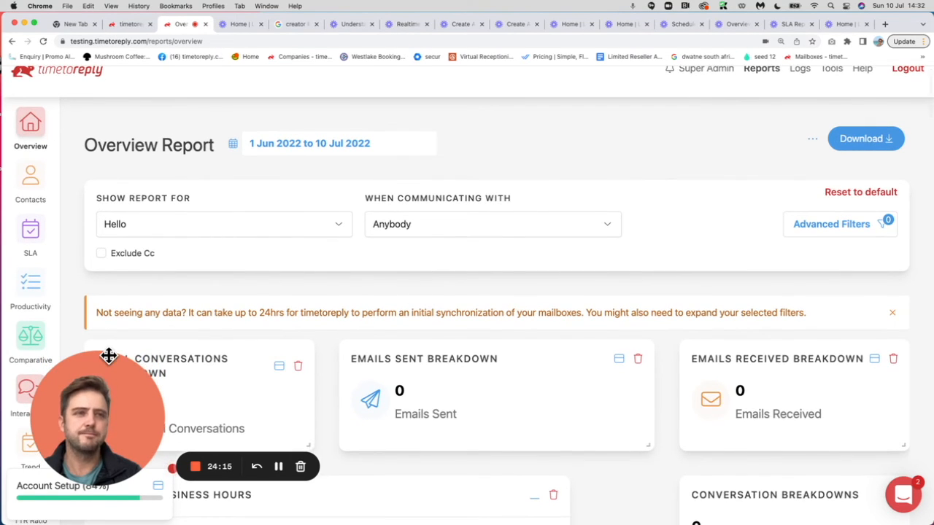
scroll(140, 303, down, 10)
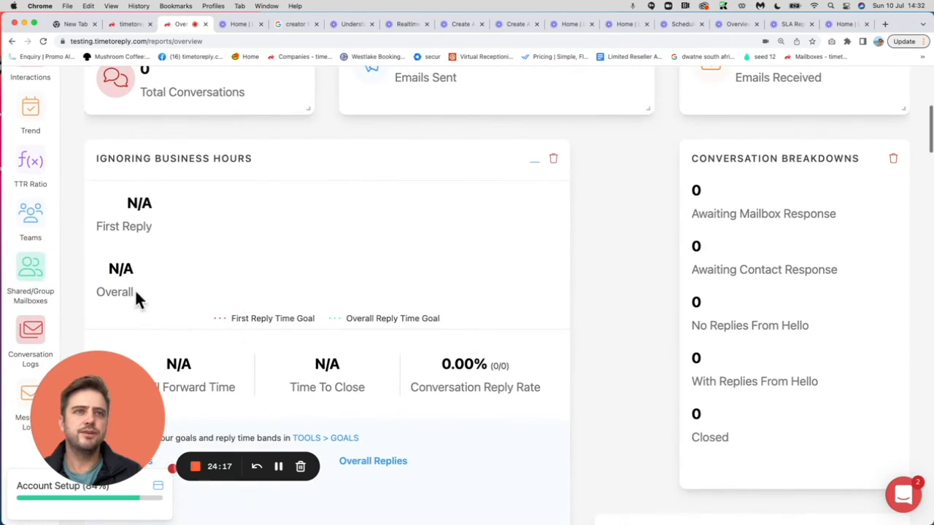
click(27, 267)
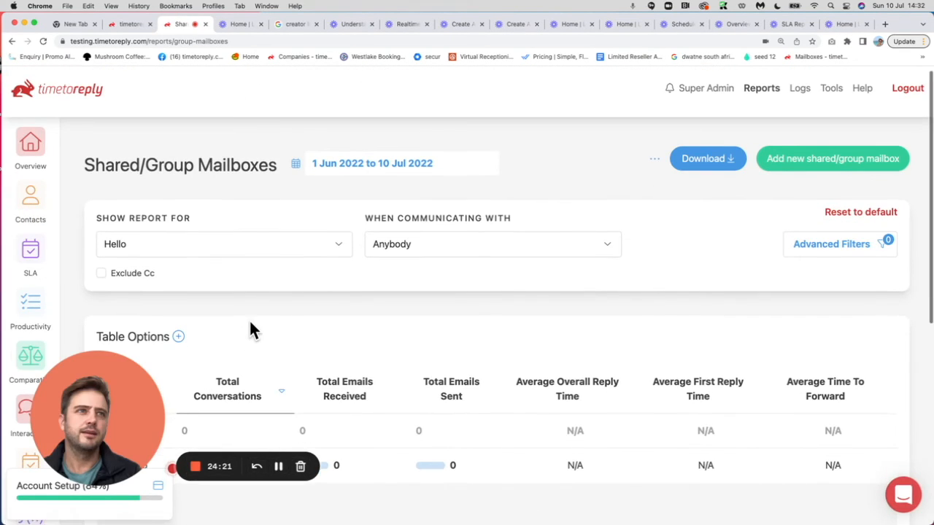
- Reset the report filters to their defaults: My Company, 3–10 Jul
click(335, 245)
click(843, 212)
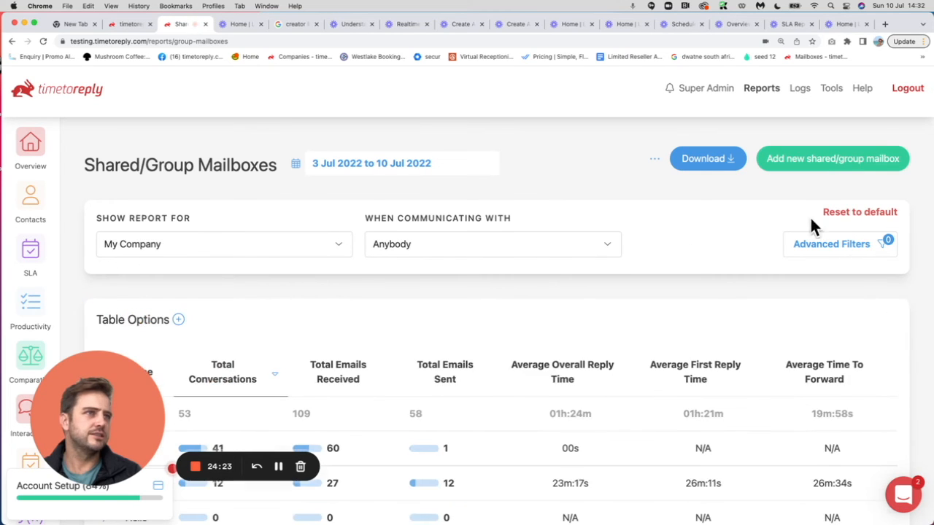
scroll(570, 296, down, 5)
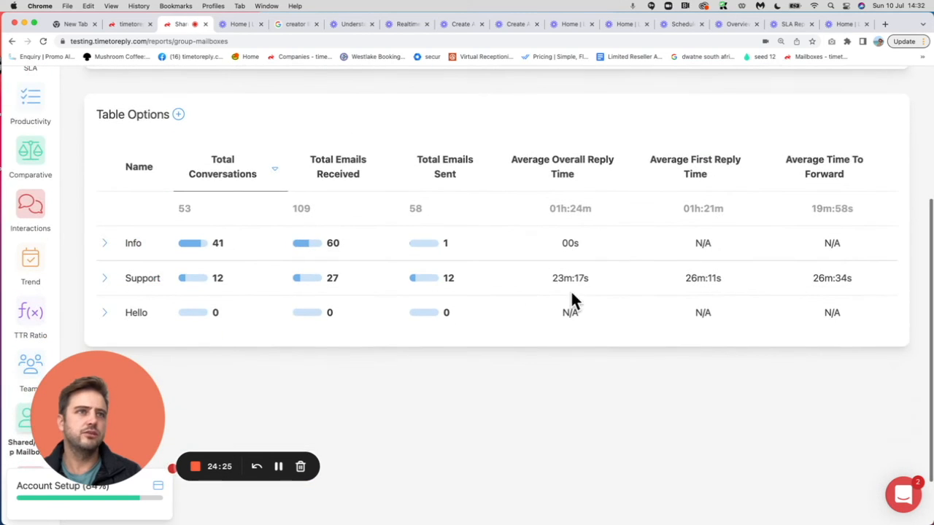
- Expand and collapse the Info, Support and Hello mailbox breakdowns in turn
click(104, 248)
click(107, 249)
click(105, 278)
click(105, 276)
scroll(136, 292, down, 1)
click(102, 275)
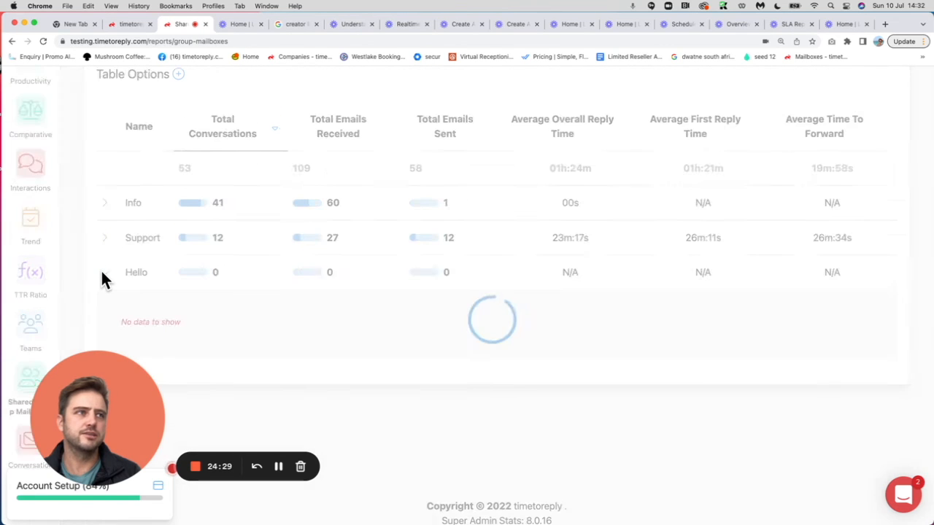
click(103, 276)
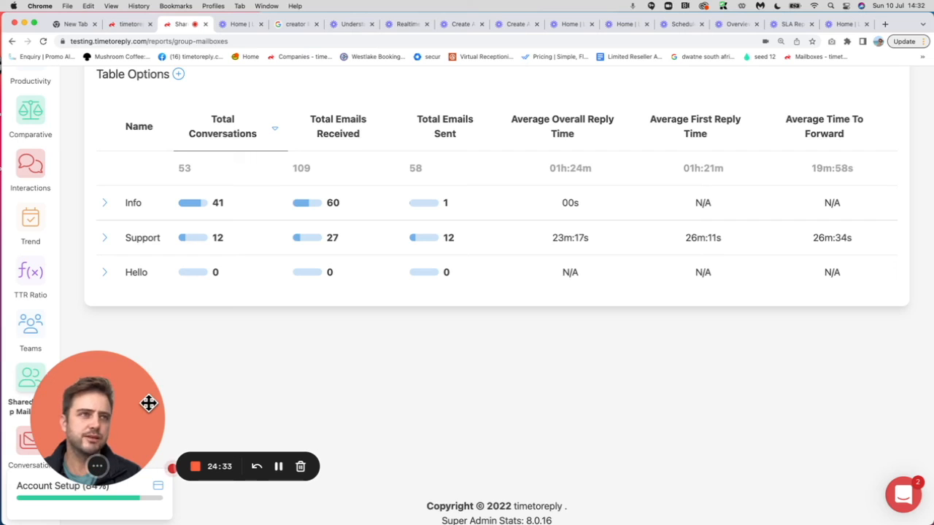
- Expand Info into its per-address rows and review the figures
click(105, 202)
scroll(173, 244, down, 8)
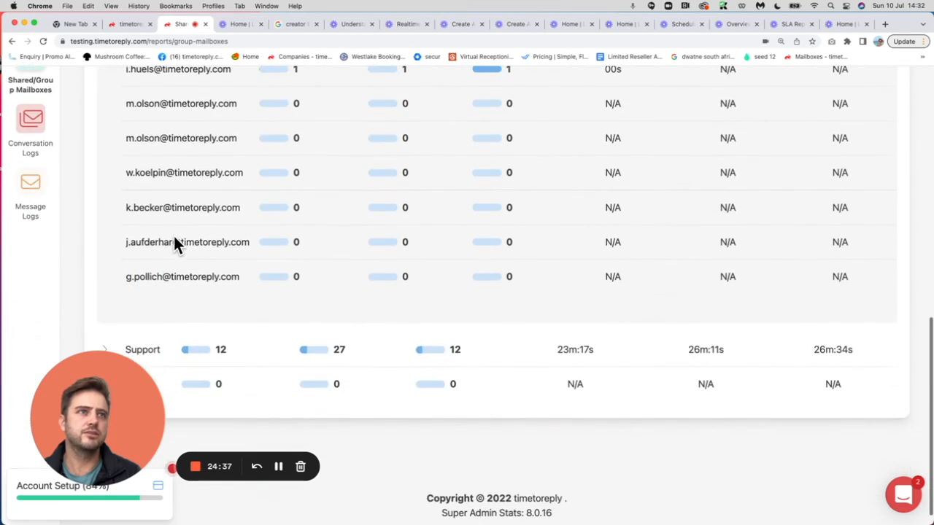
scroll(186, 175, up, 4)
scroll(183, 183, up, 1)
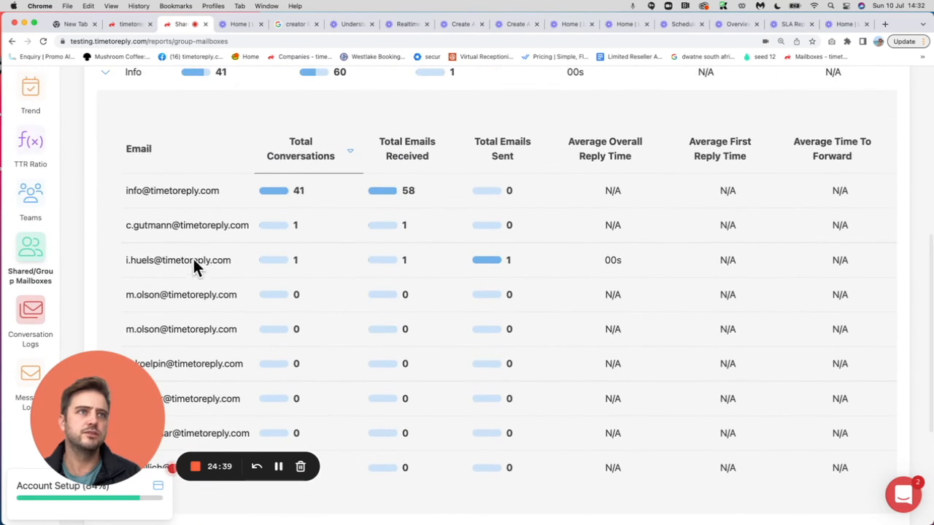